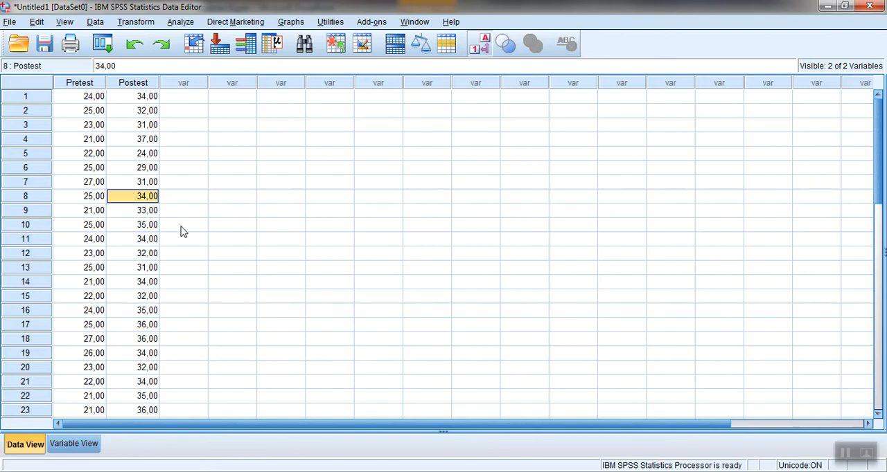
- Start a General Linear Model Repeated Measures analysis and remove the existing Film(2) factor
{"action": "left_click", "coordinate": [144, 125]}
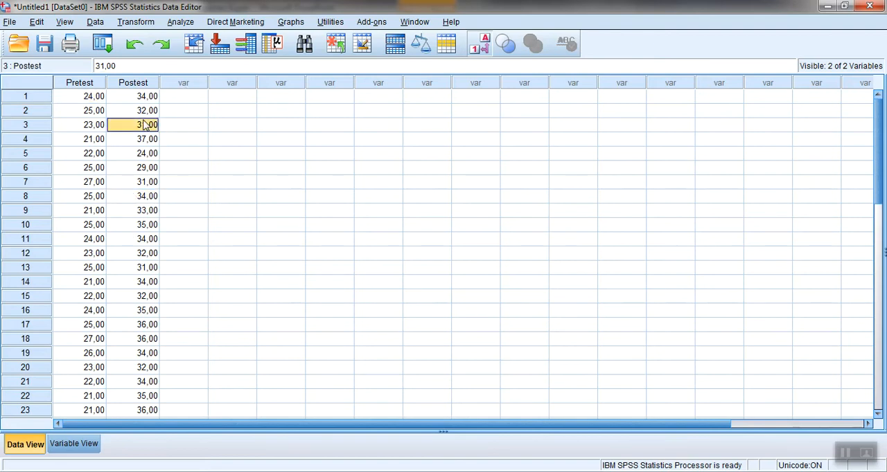
{"action": "left_click", "coordinate": [180, 21]}
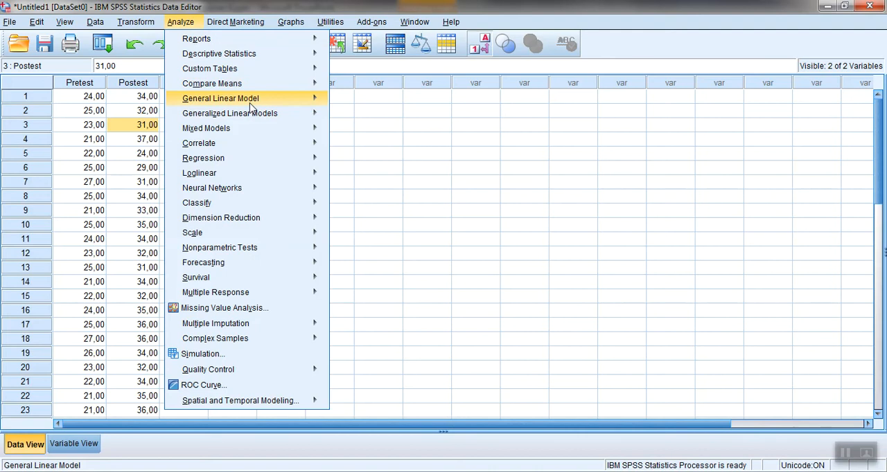
{"action": "mouse_move", "coordinate": [253, 100]}
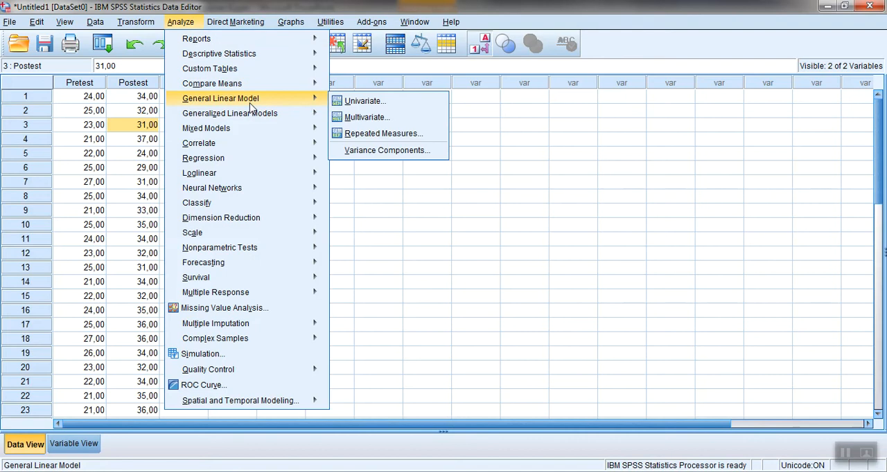
{"action": "left_click", "coordinate": [380, 134]}
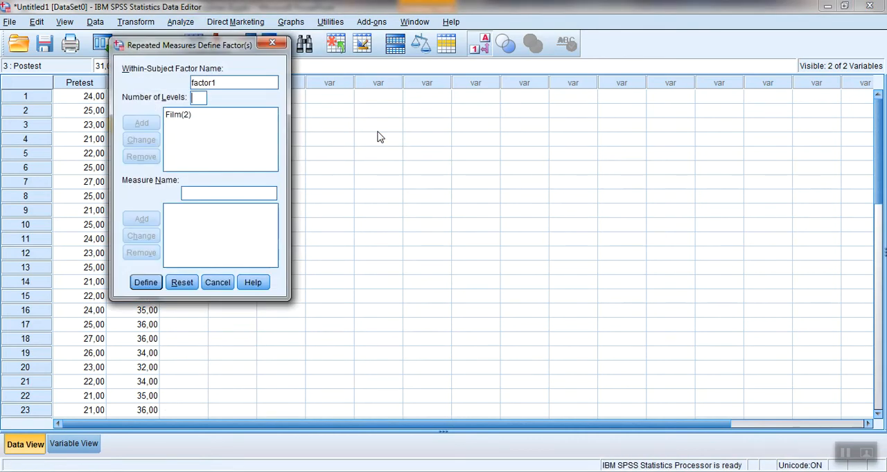
{"action": "left_click", "coordinate": [186, 117]}
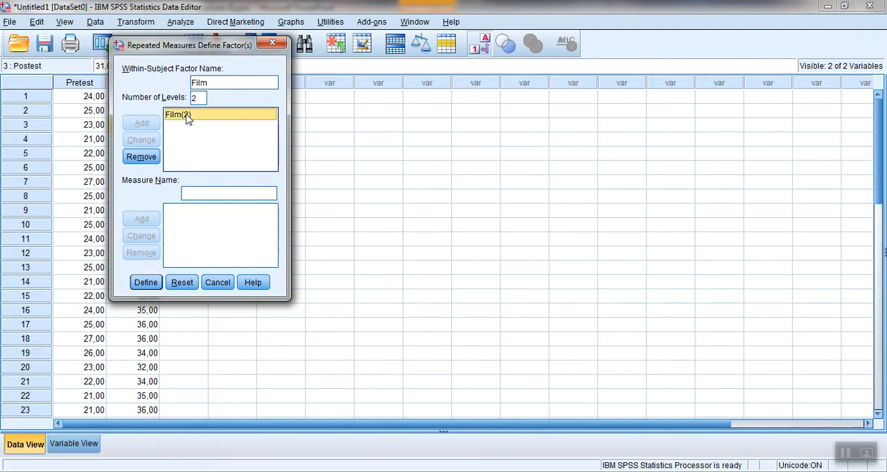
{"action": "left_click", "coordinate": [142, 157]}
- Define a within-subject factor named Film with 2 levels
{"action": "left_click", "coordinate": [216, 85]}
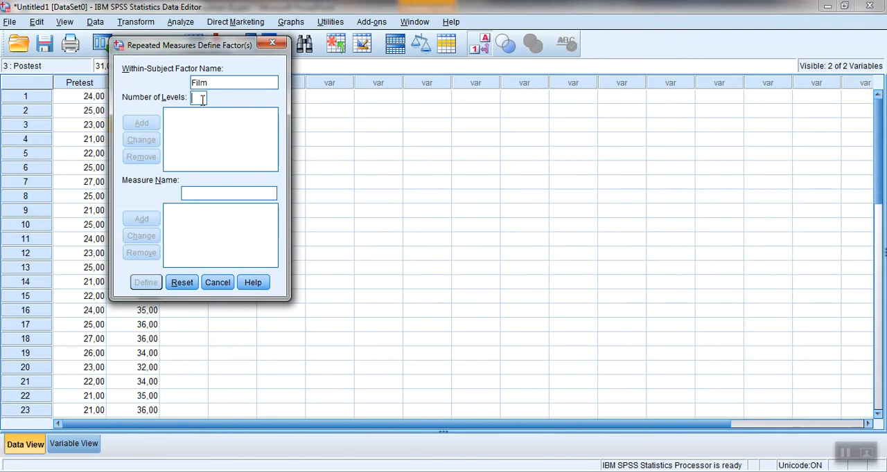
{"action": "type", "text": "2"}
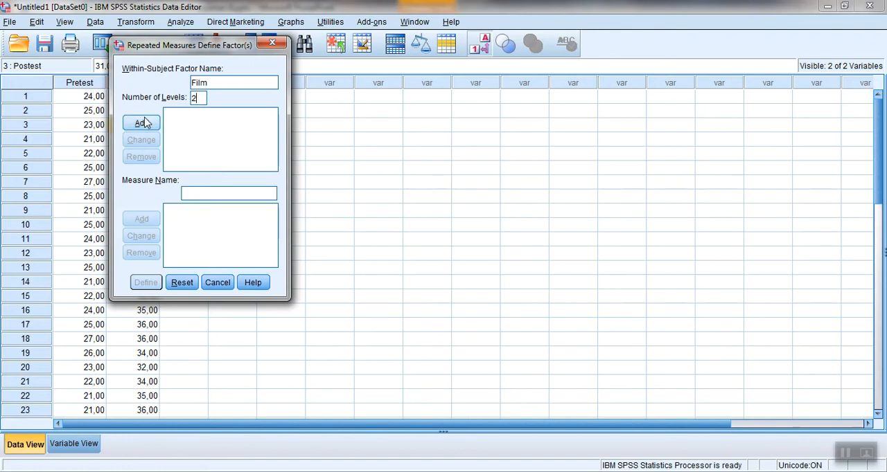
{"action": "left_click", "coordinate": [142, 123]}
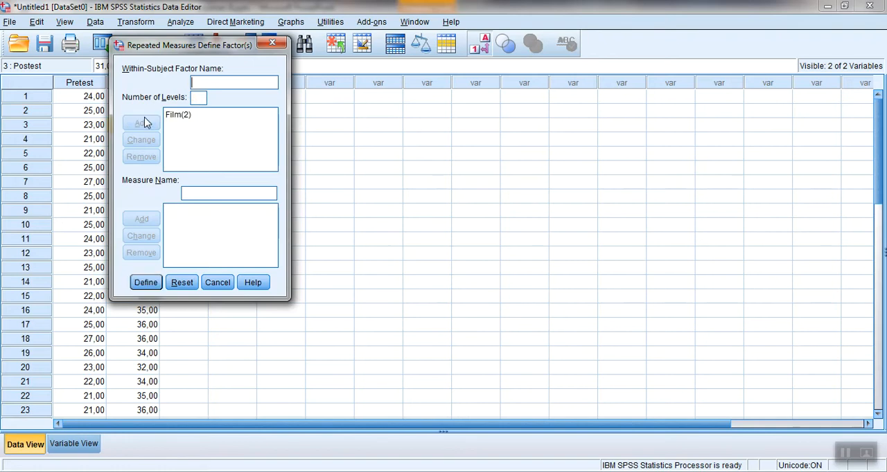
{"action": "left_click", "coordinate": [148, 282]}
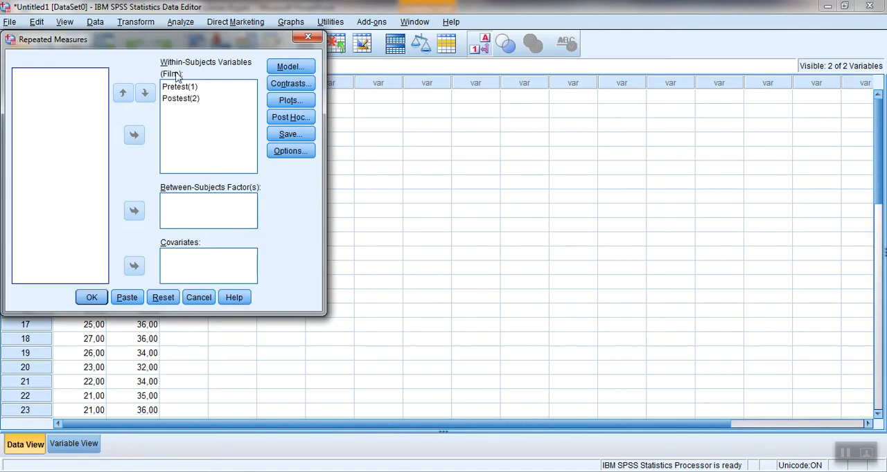
- Reassign Pretest and Postest as the within-subjects variables, and accept descriptive statistics, estimates of effect size and observed power as display options
{"action": "left_click", "coordinate": [181, 91]}
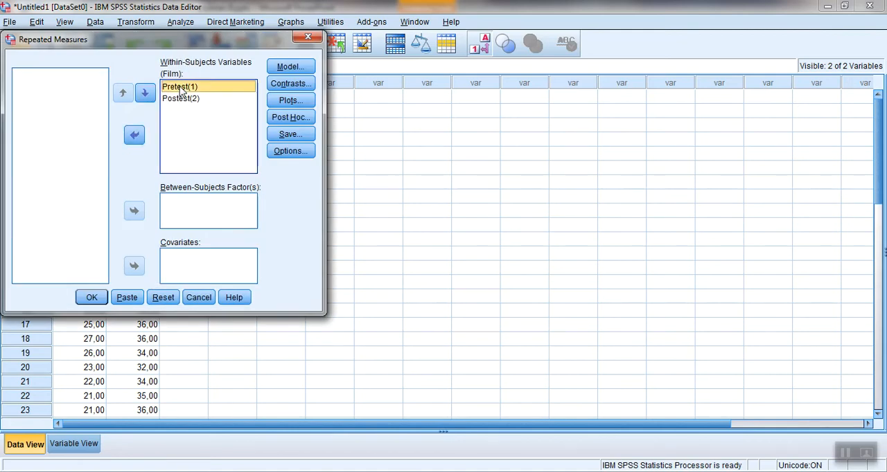
{"action": "key", "text": "shift+Down"}
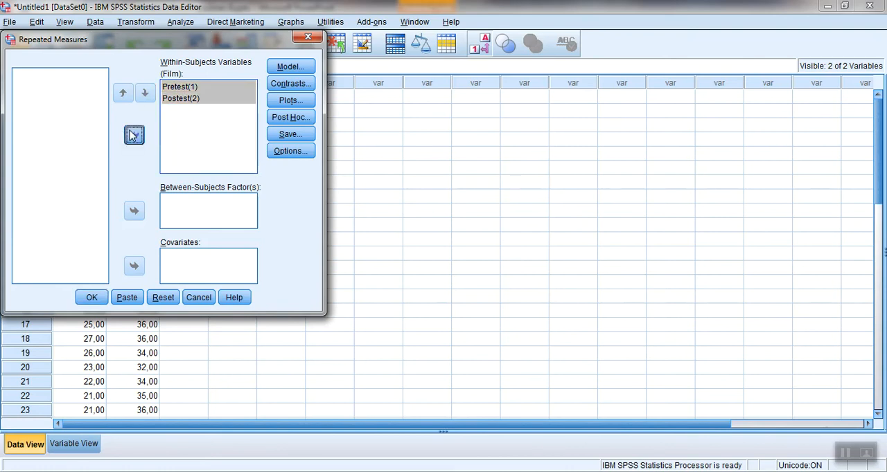
{"action": "left_click", "coordinate": [131, 135]}
{"action": "left_click", "coordinate": [135, 135]}
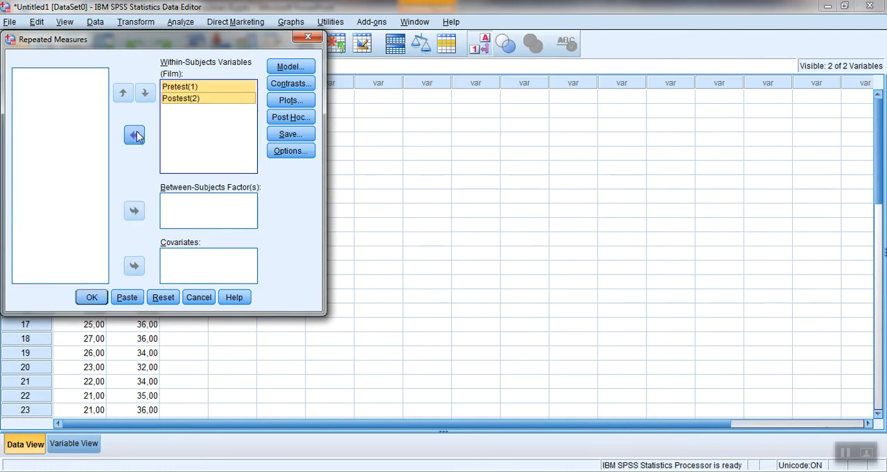
{"action": "left_click", "coordinate": [225, 146]}
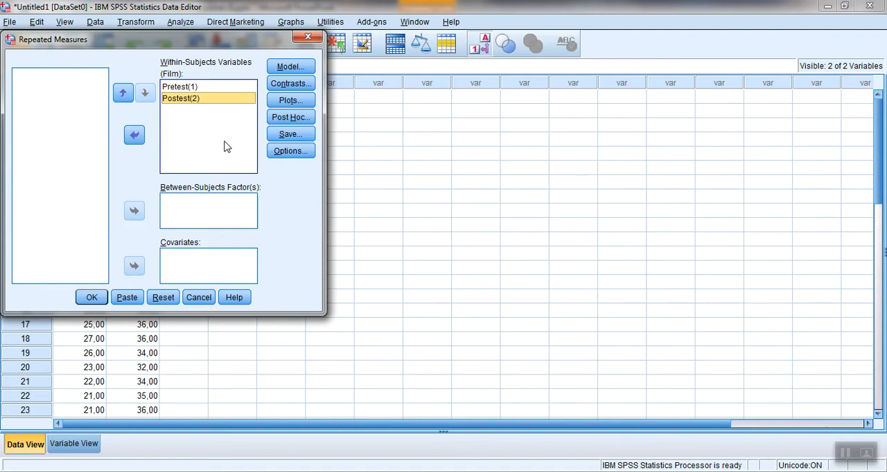
{"action": "left_click", "coordinate": [279, 154]}
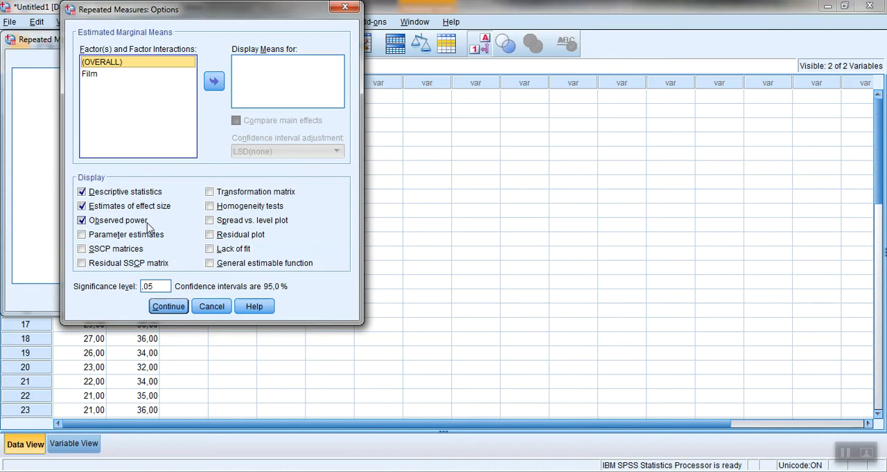
{"action": "left_click", "coordinate": [169, 307]}
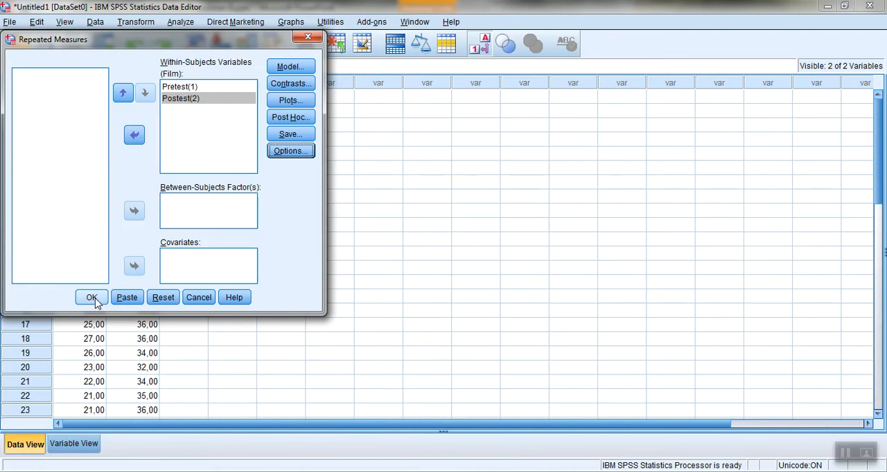
- Replace the existing profile plot with one that has Film on the horizontal axis, and cancel the Repeated Measures analysis
{"action": "left_click", "coordinate": [294, 103]}
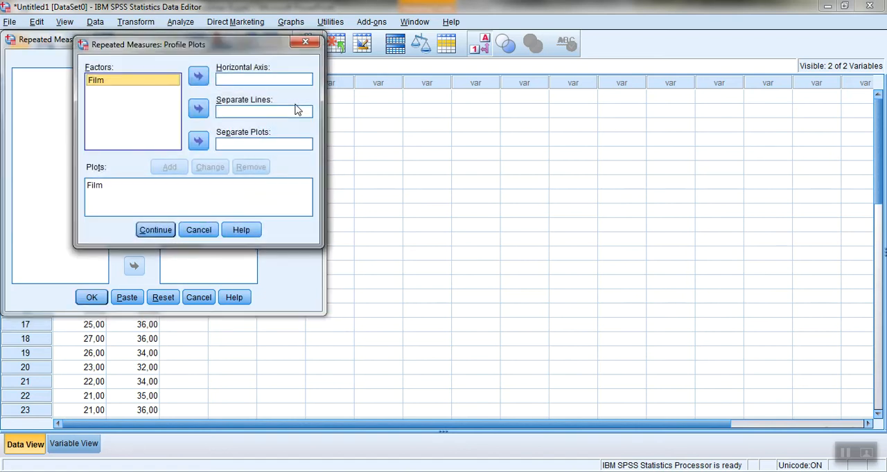
{"action": "left_click", "coordinate": [93, 194]}
{"action": "left_click", "coordinate": [248, 169]}
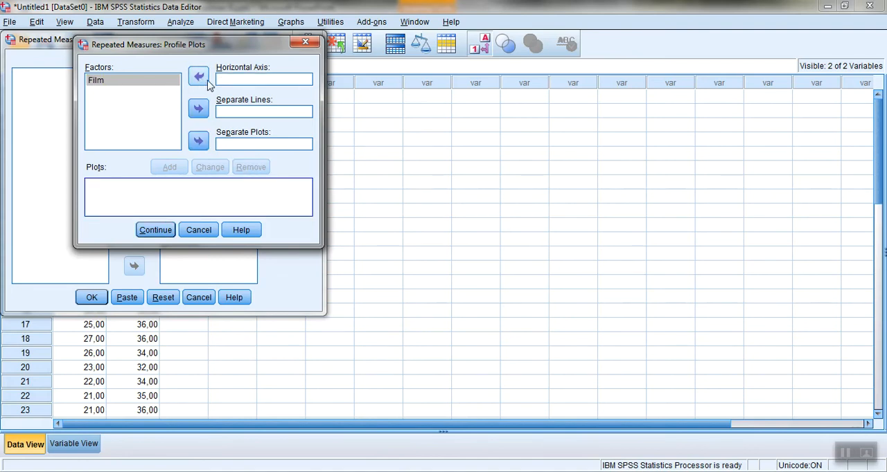
{"action": "left_click", "coordinate": [199, 78]}
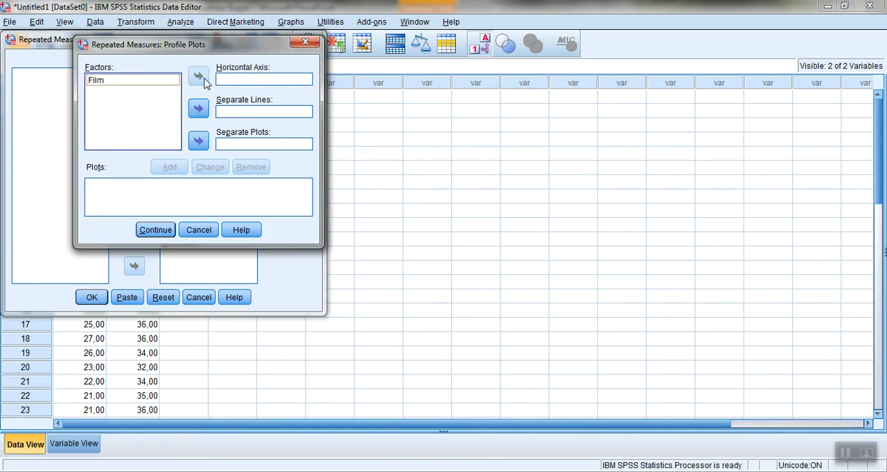
{"action": "left_click", "coordinate": [154, 83]}
{"action": "left_click", "coordinate": [201, 76]}
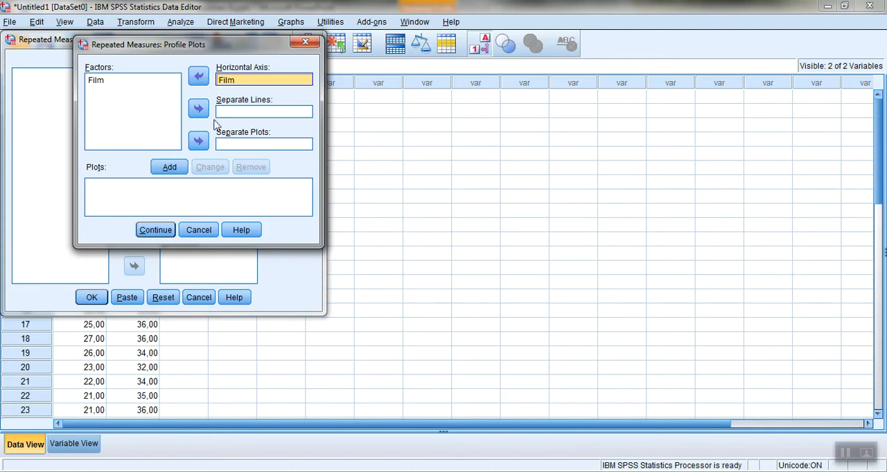
{"action": "left_click", "coordinate": [170, 168]}
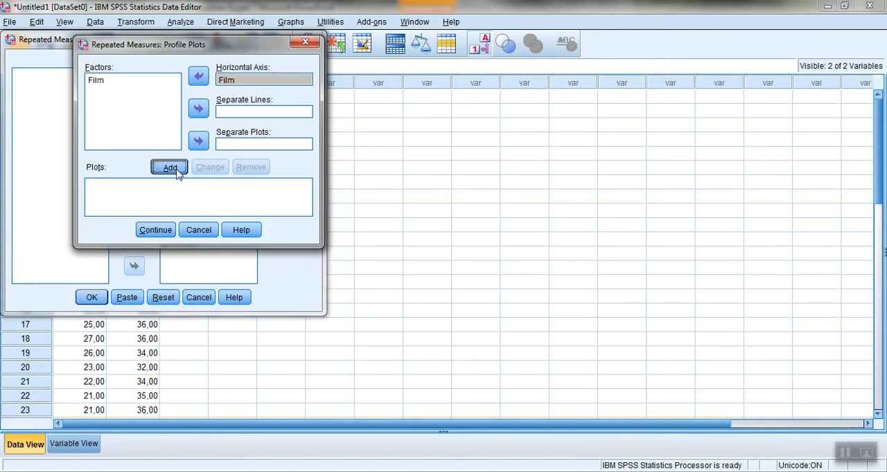
{"action": "left_click", "coordinate": [155, 229]}
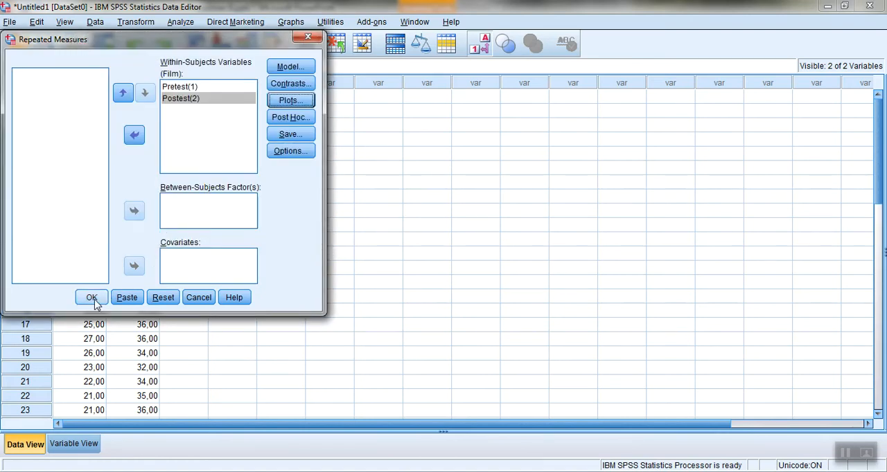
{"action": "left_click", "coordinate": [198, 298]}
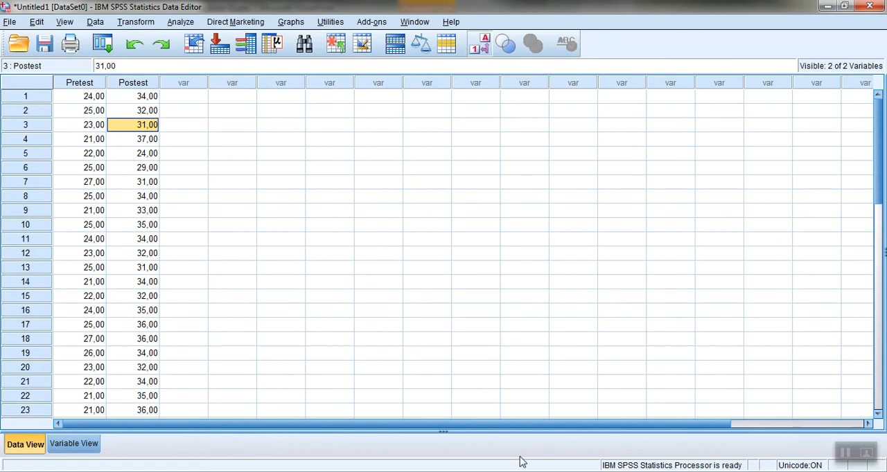
- Switch to the Output1 document and examine the Descriptive Statistics table for Pretest and Postest
{"action": "left_click", "coordinate": [461, 471]}
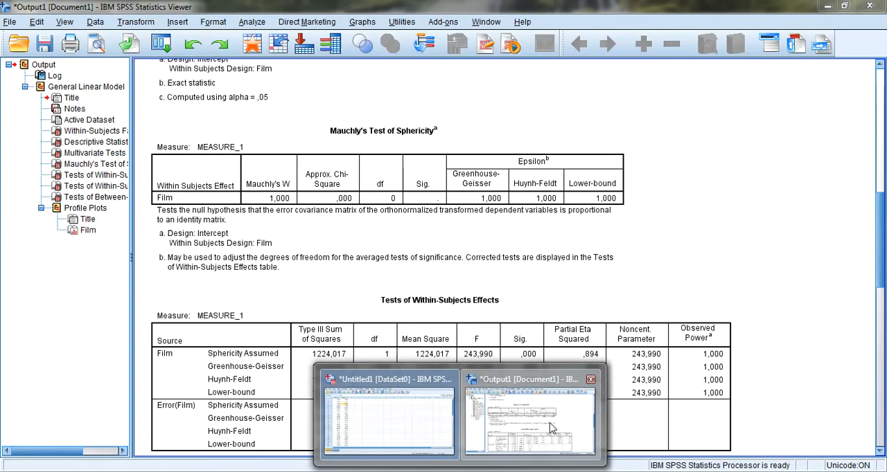
{"action": "left_click", "coordinate": [551, 427]}
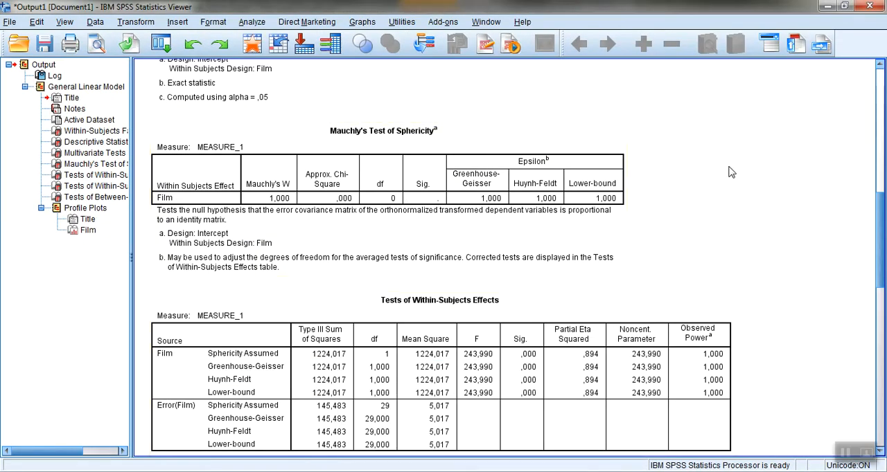
{"action": "left_click_drag", "start_coordinate": [877, 219], "coordinate": [881, 139]}
{"action": "left_click", "coordinate": [246, 272]}
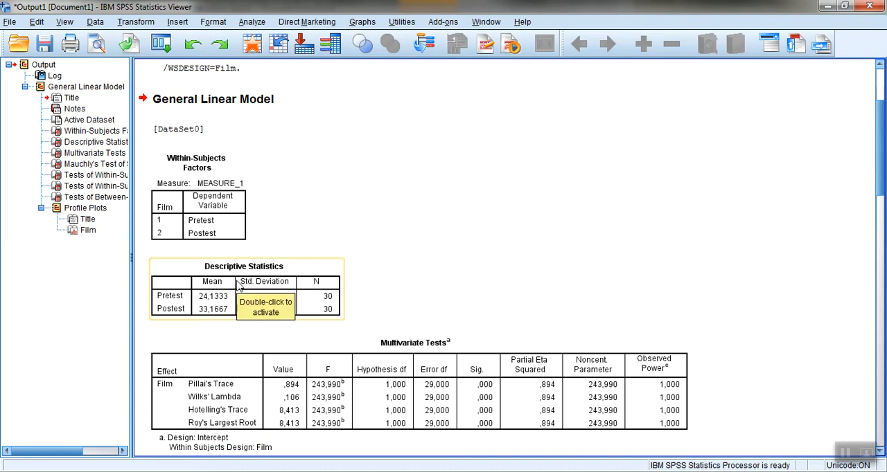
{"action": "left_click", "coordinate": [406, 253]}
{"action": "left_click", "coordinate": [291, 276]}
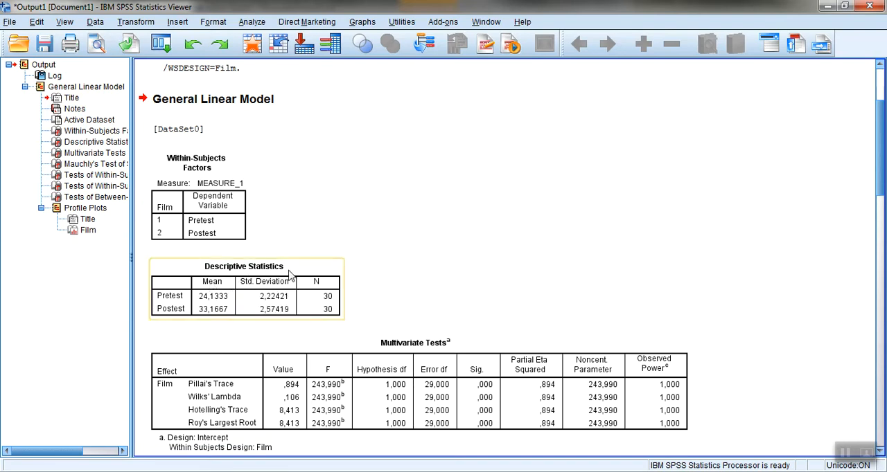
{"action": "left_click", "coordinate": [306, 238]}
{"action": "left_click", "coordinate": [270, 271]}
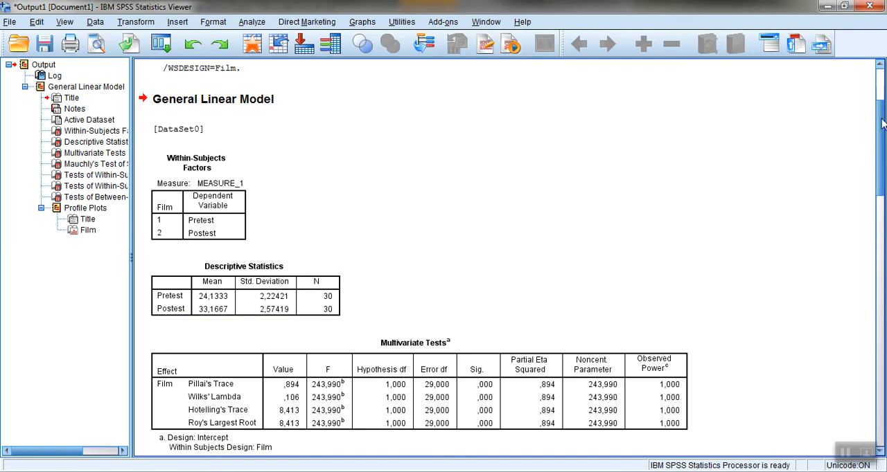
- Examine Mauchly's Test of Sphericity and the Tests of Within-Subjects Effects for the Film factor
{"action": "left_click_drag", "start_coordinate": [882, 123], "coordinate": [882, 135]}
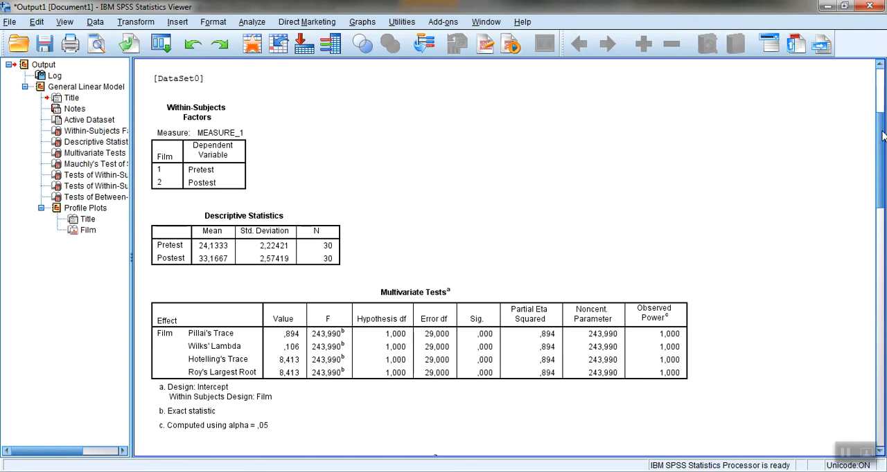
{"action": "left_click_drag", "start_coordinate": [882, 136], "coordinate": [882, 197]}
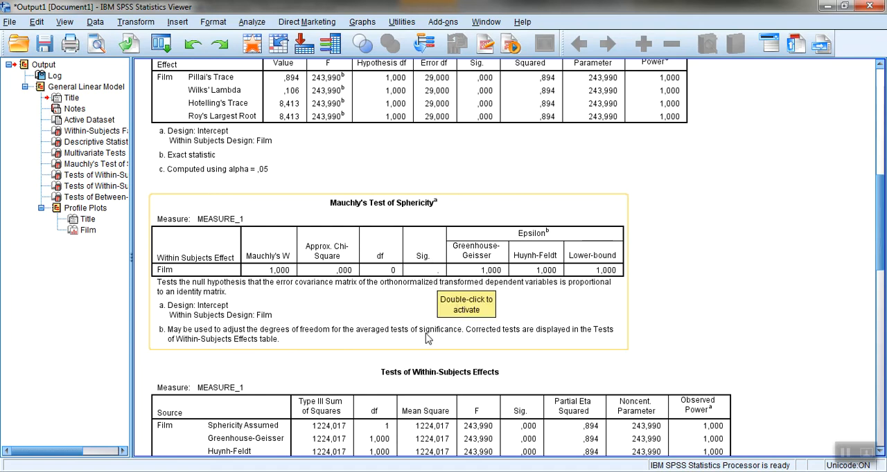
{"action": "scroll", "coordinate": [884, 222], "scroll_direction": "down", "scroll_amount": 2}
{"action": "scroll", "coordinate": [883, 221], "scroll_direction": "down", "scroll_amount": 2}
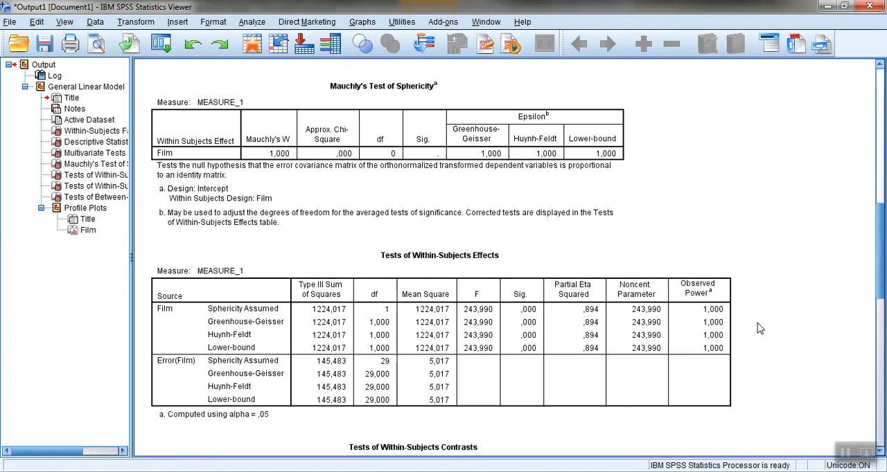
{"action": "left_click", "coordinate": [469, 155]}
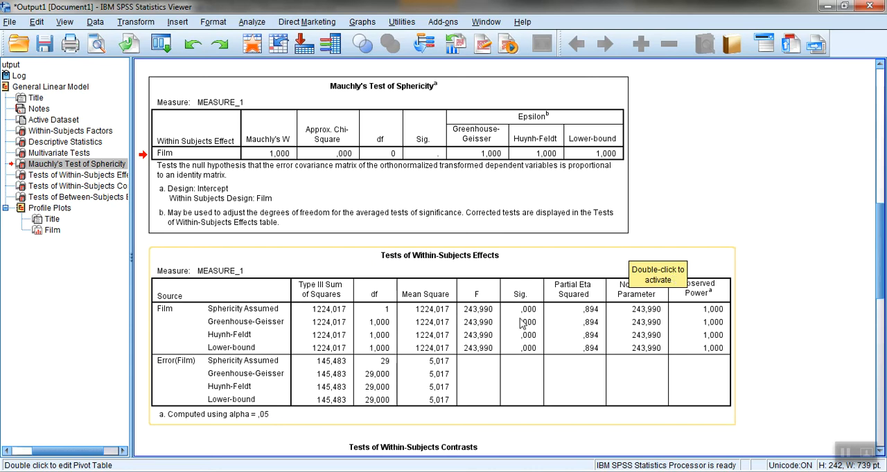
- Compare the Multivariate Tests table with the Tests of Within-Subjects Effects and Contrasts for the Film factor
{"action": "left_click_drag", "start_coordinate": [884, 228], "coordinate": [885, 169]}
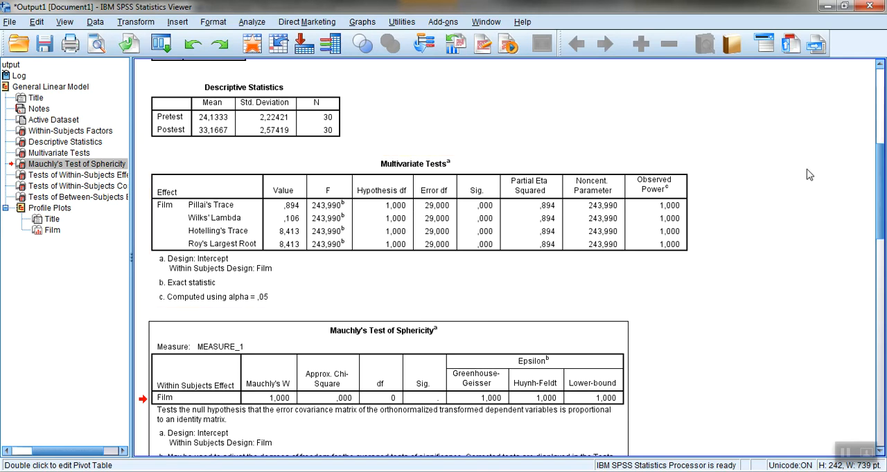
{"action": "mouse_move", "coordinate": [883, 173]}
{"action": "left_mouse_down"}
{"action": "mouse_move", "coordinate": [883, 222]}
{"action": "mouse_move", "coordinate": [883, 164]}
{"action": "left_mouse_up"}
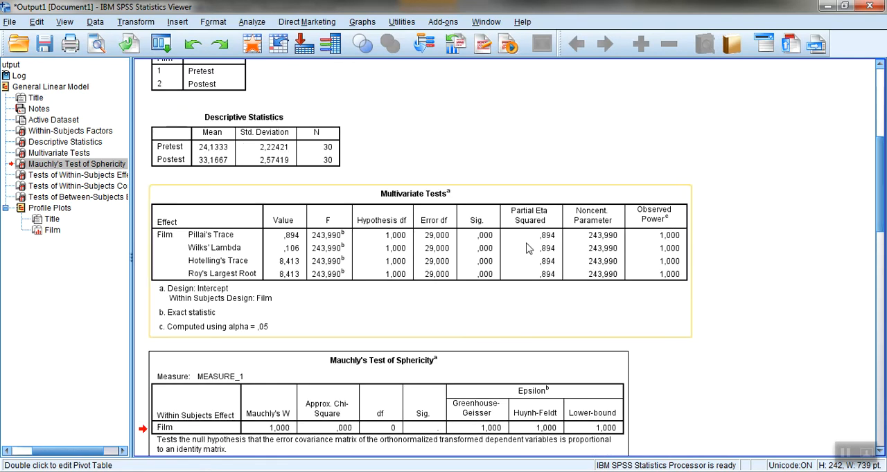
{"action": "left_click_drag", "start_coordinate": [884, 173], "coordinate": [883, 269]}
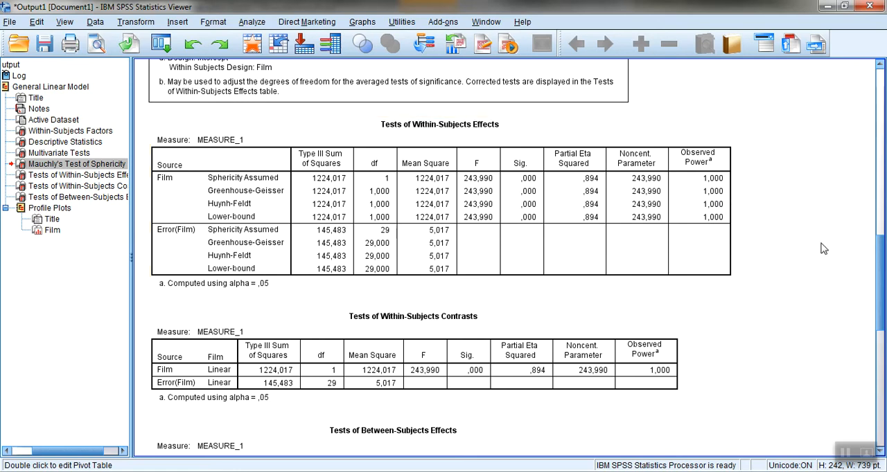
{"action": "left_click_drag", "start_coordinate": [881, 282], "coordinate": [881, 179]}
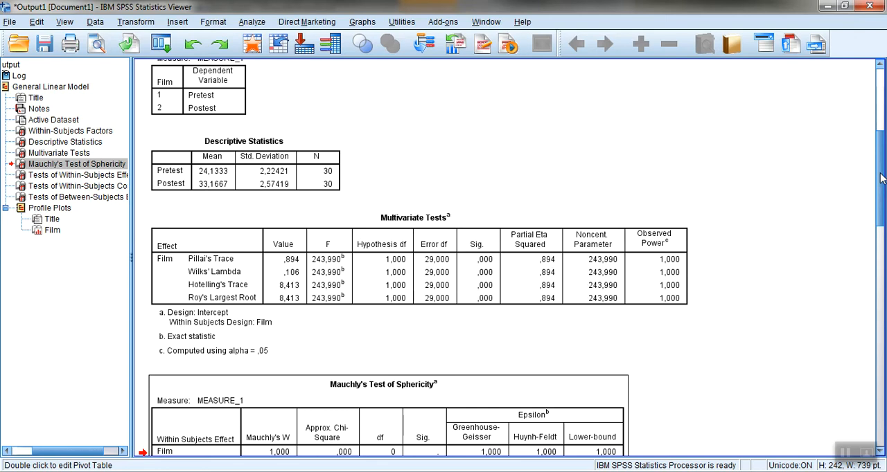
- Return to the dataset and set up a Paired-Samples T Test that pairs Pretest with Postest
{"action": "left_click", "coordinate": [826, 6]}
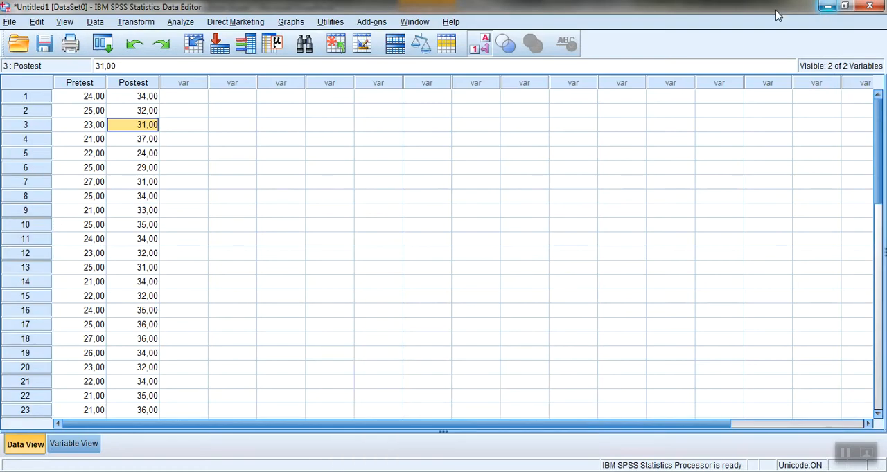
{"action": "left_click", "coordinate": [181, 21]}
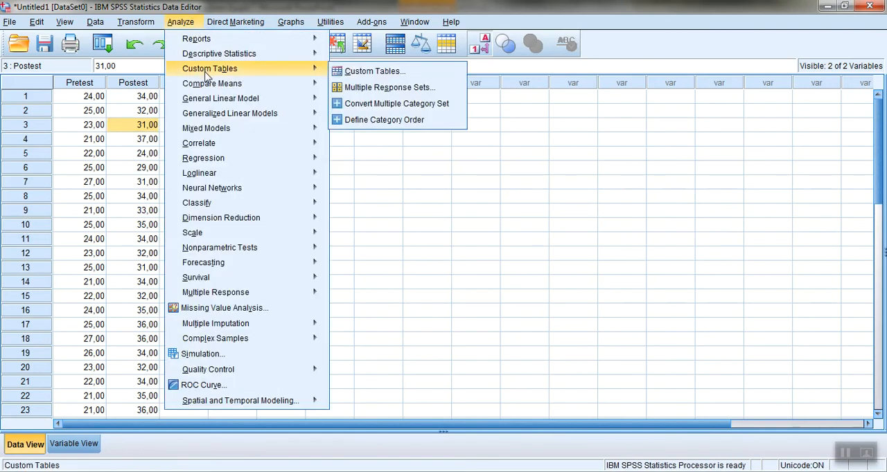
{"action": "mouse_move", "coordinate": [207, 84]}
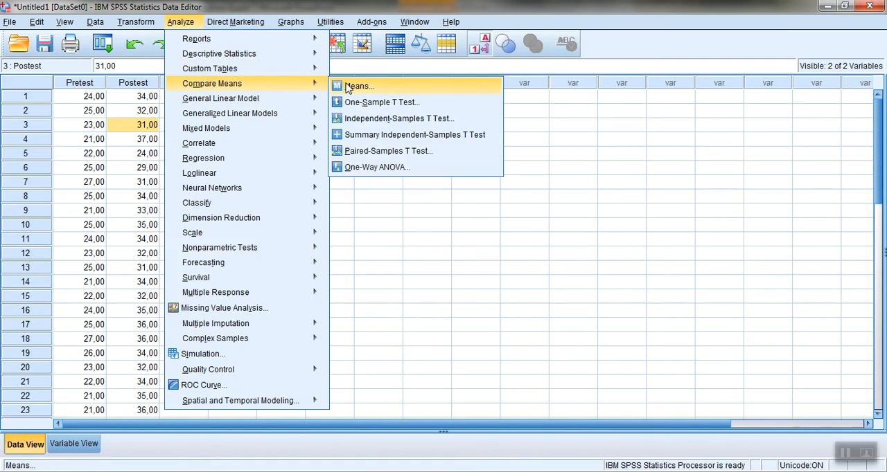
{"action": "left_click", "coordinate": [423, 156]}
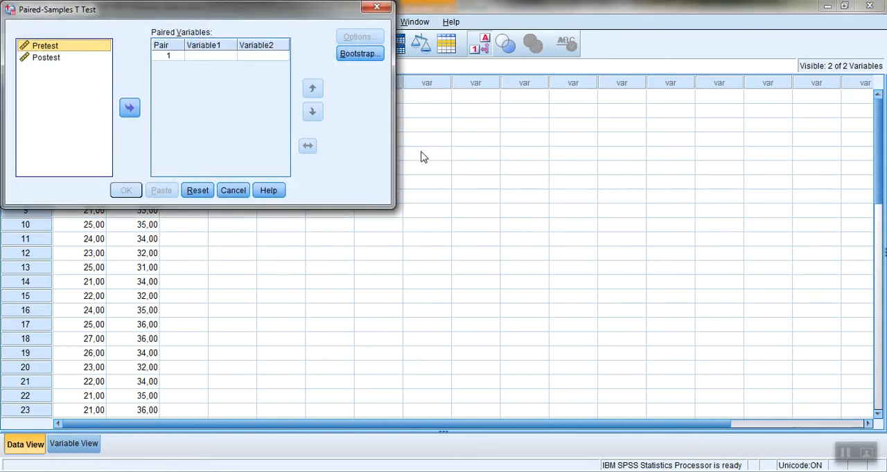
{"action": "left_click", "coordinate": [130, 108]}
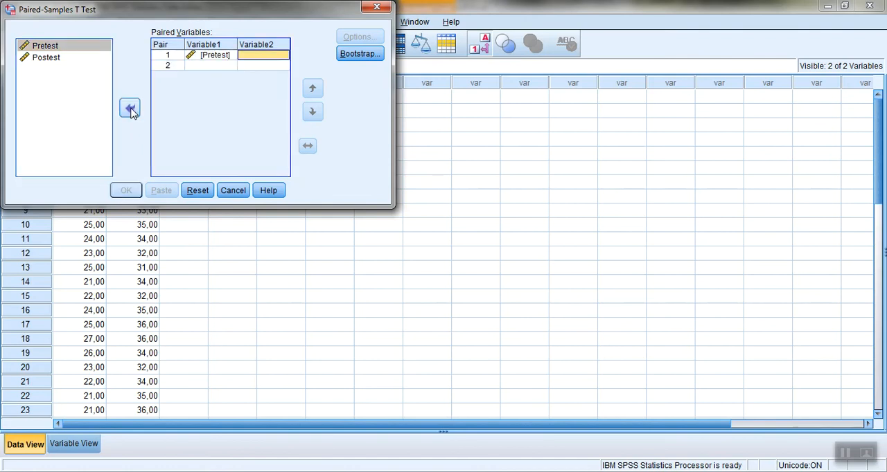
{"action": "left_click", "coordinate": [53, 61]}
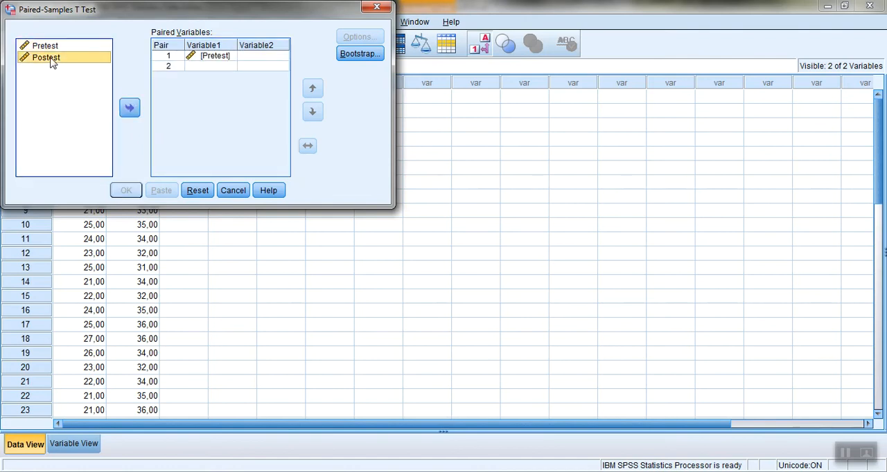
{"action": "left_click", "coordinate": [129, 107]}
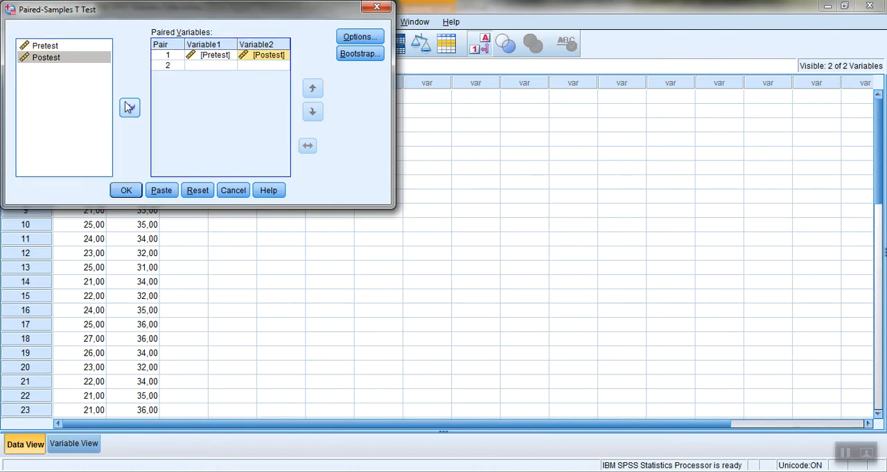
- Check the confidence interval and missing-values options of the Paired-Samples T Test, leave them as they are, and run the test
{"action": "left_click", "coordinate": [359, 37]}
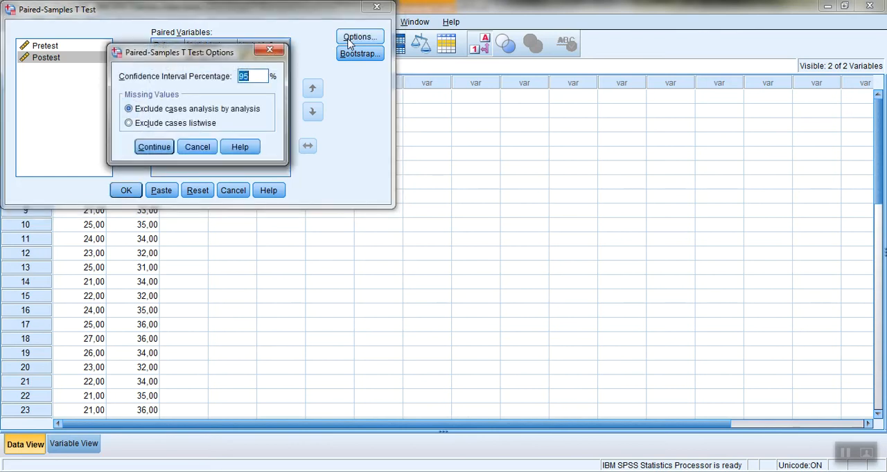
{"action": "left_click", "coordinate": [271, 50]}
{"action": "left_click", "coordinate": [126, 191]}
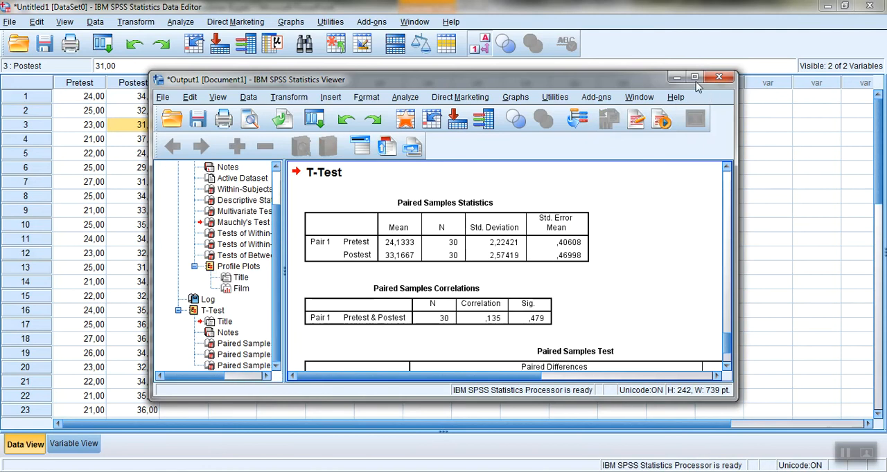
- Maximize the output window and look over the Film profile plot and the T-Test tables for Pretest and Postest
{"action": "left_click", "coordinate": [694, 77]}
{"action": "left_click_drag", "start_coordinate": [878, 374], "coordinate": [880, 304]}
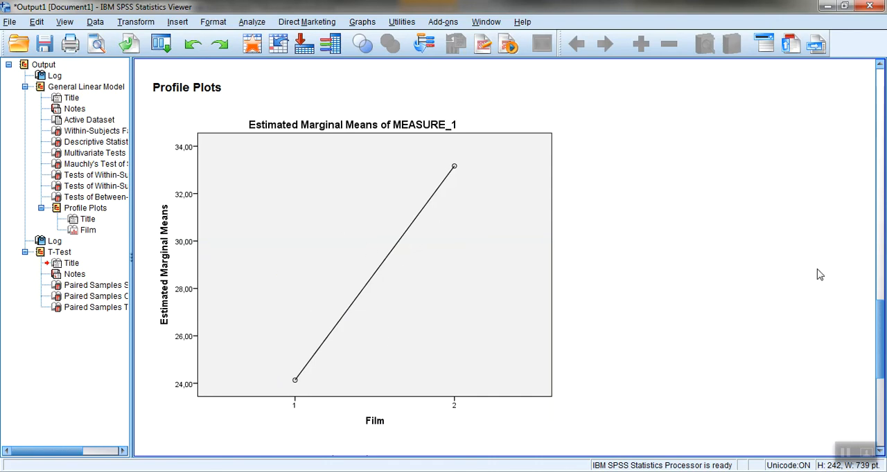
{"action": "left_click_drag", "start_coordinate": [883, 320], "coordinate": [884, 383]}
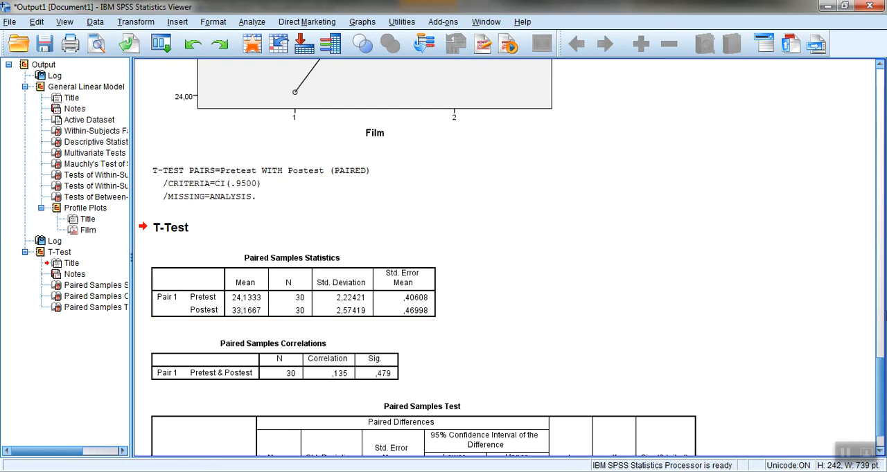
{"action": "left_click_drag", "start_coordinate": [884, 371], "coordinate": [884, 385]}
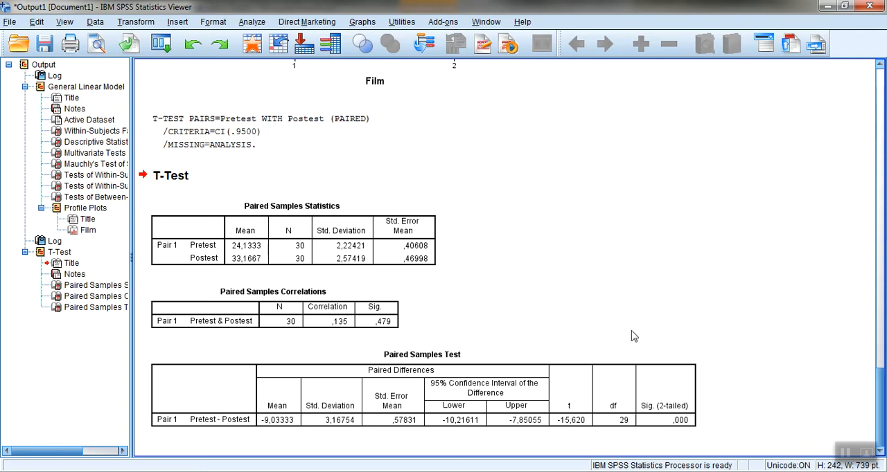
- Examine the Paired Samples Test table for the confidence interval of the difference, t, df and two-tailed significance
{"action": "left_click", "coordinate": [379, 383]}
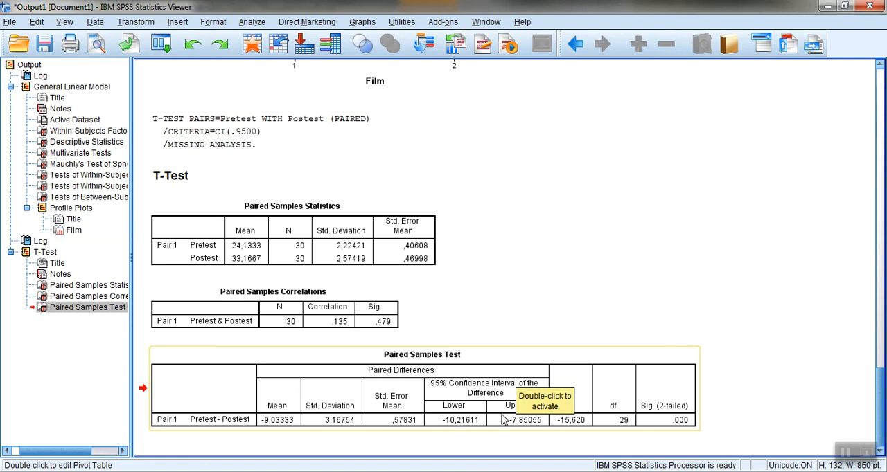
{"action": "left_click", "coordinate": [545, 318]}
{"action": "left_click", "coordinate": [506, 398]}
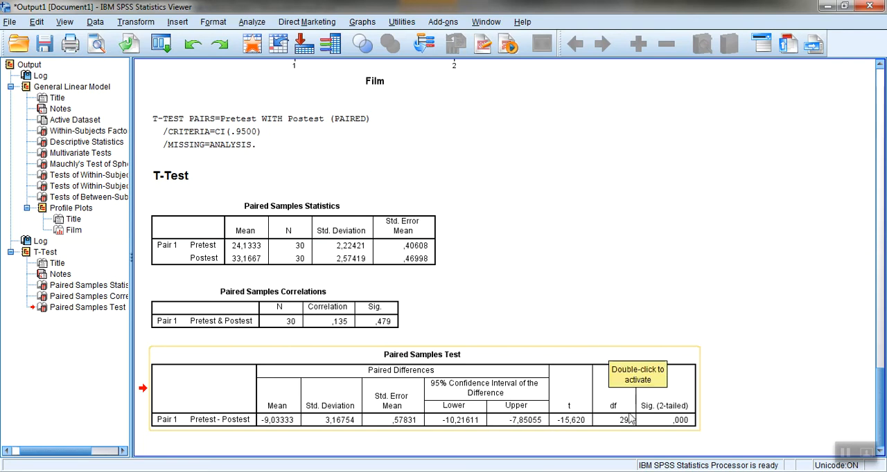
{"action": "left_click", "coordinate": [663, 418]}
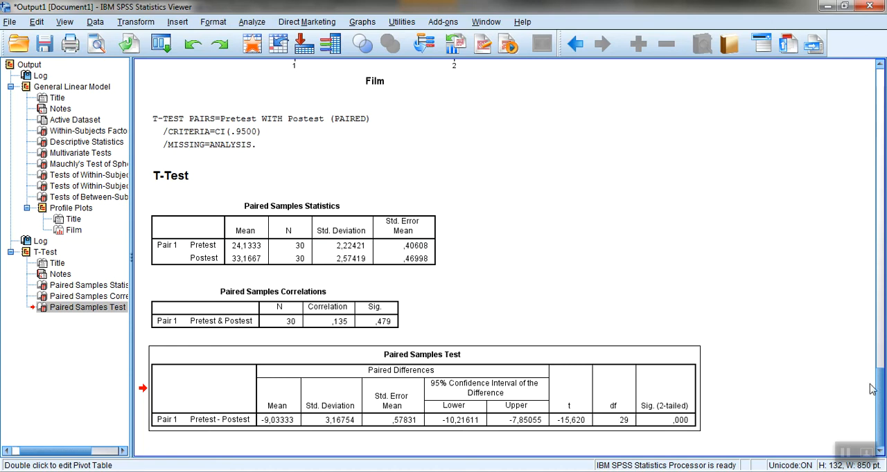
- Compare the Paired Samples Test table with the Tests of Within-Subjects Effects and Contrasts for Film
{"action": "mouse_move", "coordinate": [878, 392]}
{"action": "left_mouse_down"}
{"action": "mouse_move", "coordinate": [880, 328]}
{"action": "mouse_move", "coordinate": [881, 401]}
{"action": "left_mouse_up"}
{"action": "left_click_drag", "start_coordinate": [883, 404], "coordinate": [881, 250]}
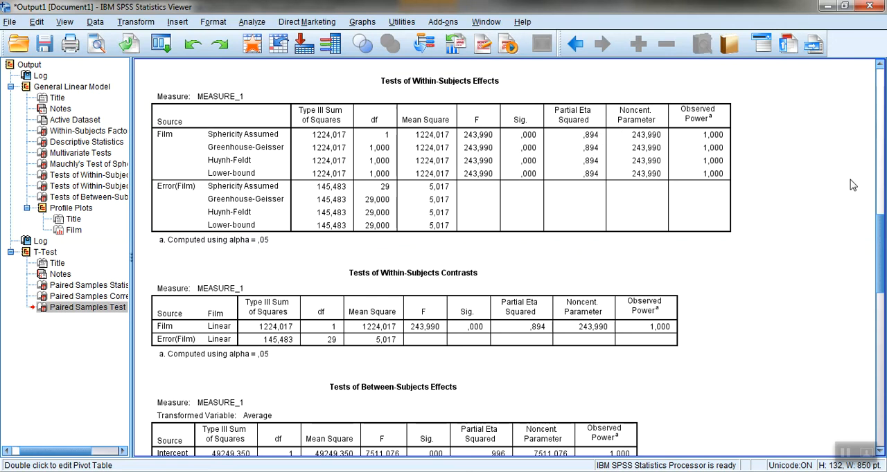
{"action": "left_click_drag", "start_coordinate": [880, 248], "coordinate": [880, 415]}
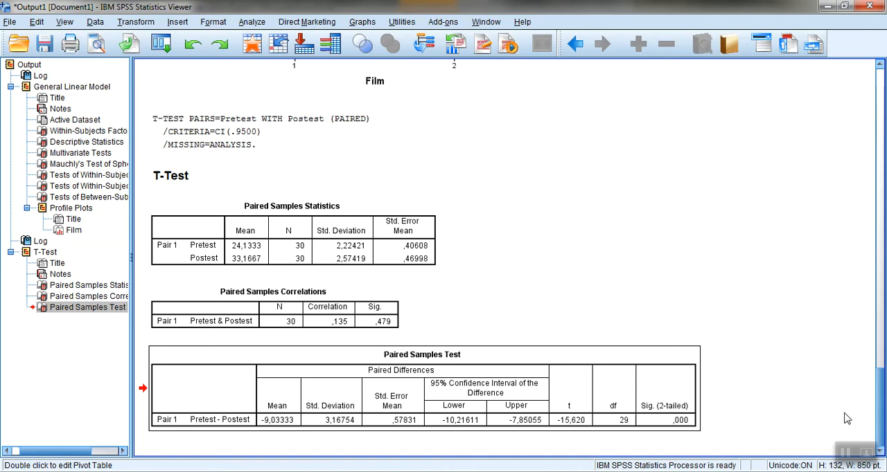
- Review Mauchly's Test of Sphericity and the Partial Eta Squared values of the Within-Subjects Effects, and return to the T-Test output
{"action": "left_click_drag", "start_coordinate": [882, 391], "coordinate": [882, 182]}
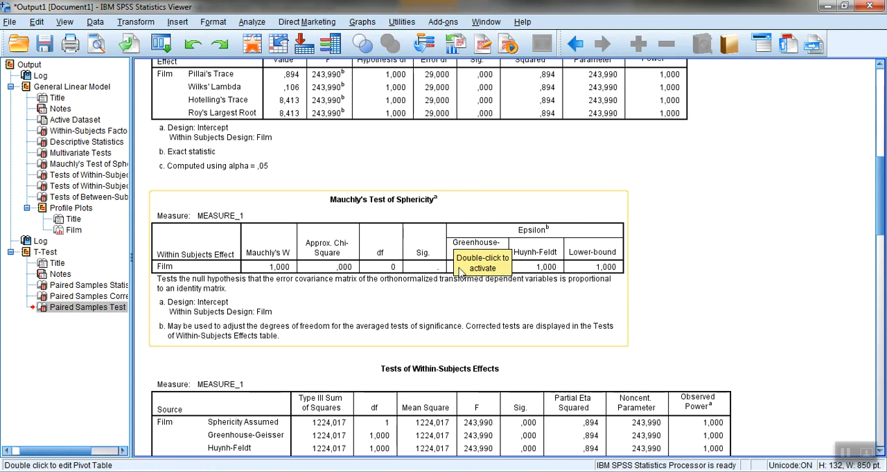
{"action": "left_click", "coordinate": [595, 403]}
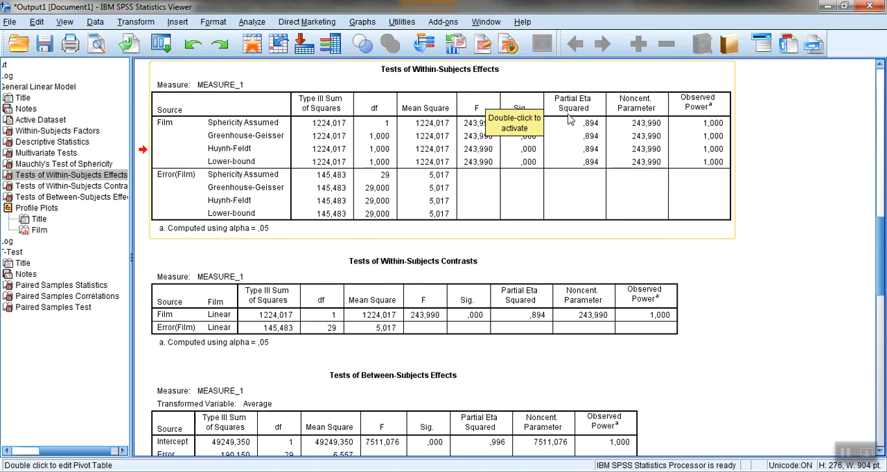
{"action": "left_click", "coordinate": [822, 277]}
{"action": "left_click_drag", "start_coordinate": [882, 252], "coordinate": [881, 400]}
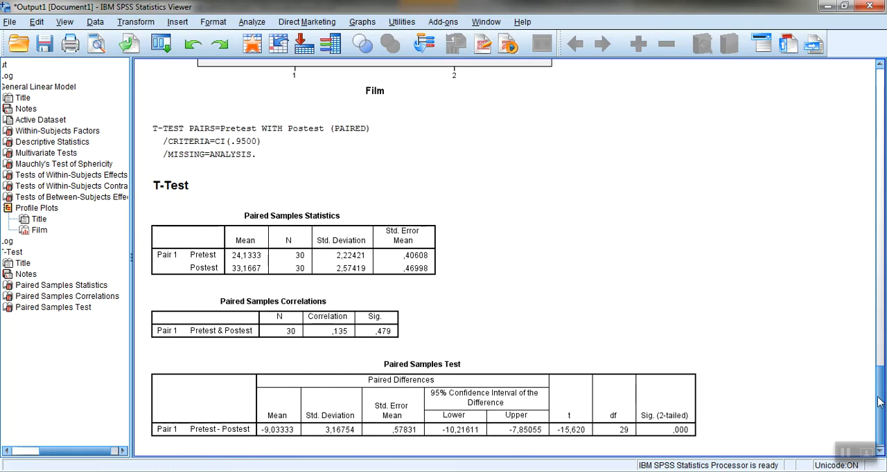